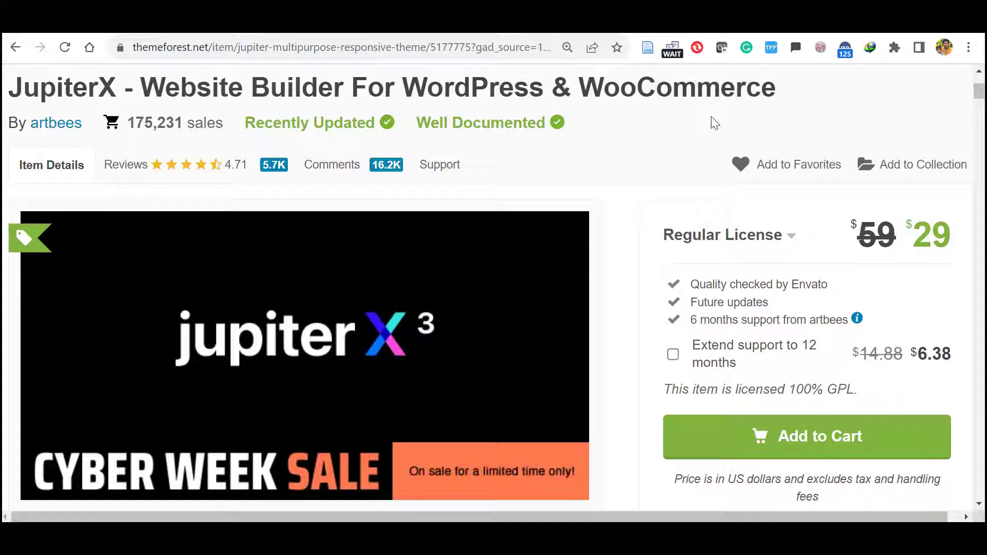
left_click_drag(978, 93, 978, 163)
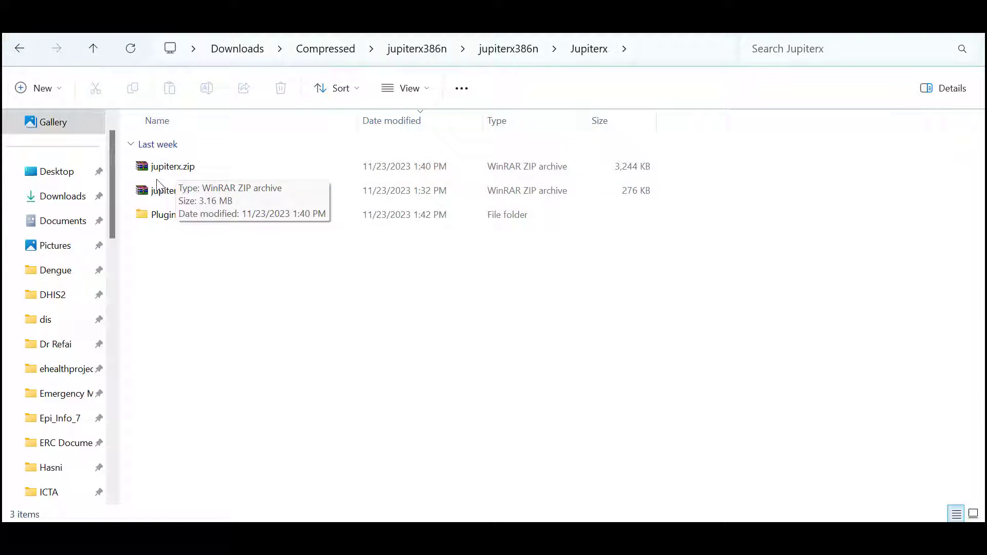
- Browse the Jupiterx folder in the file picker and locate the main jupiterx.zip archive
left_click(178, 195)
double_click(161, 215)
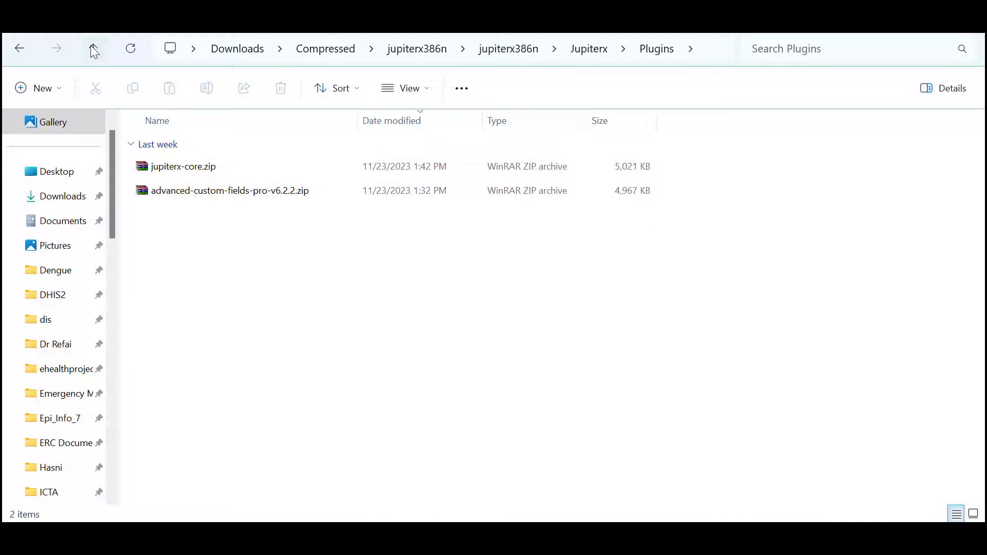
left_click(93, 49)
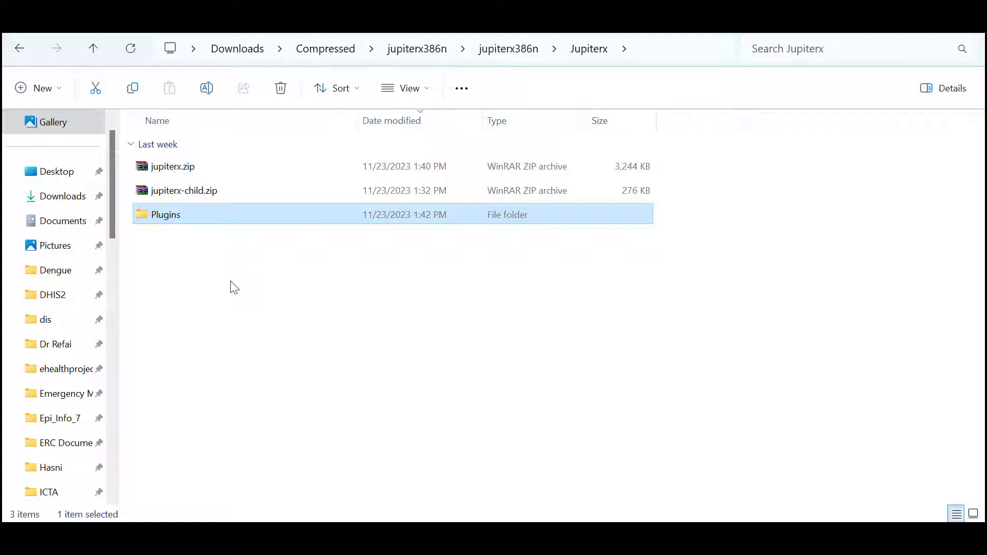
left_click(186, 169)
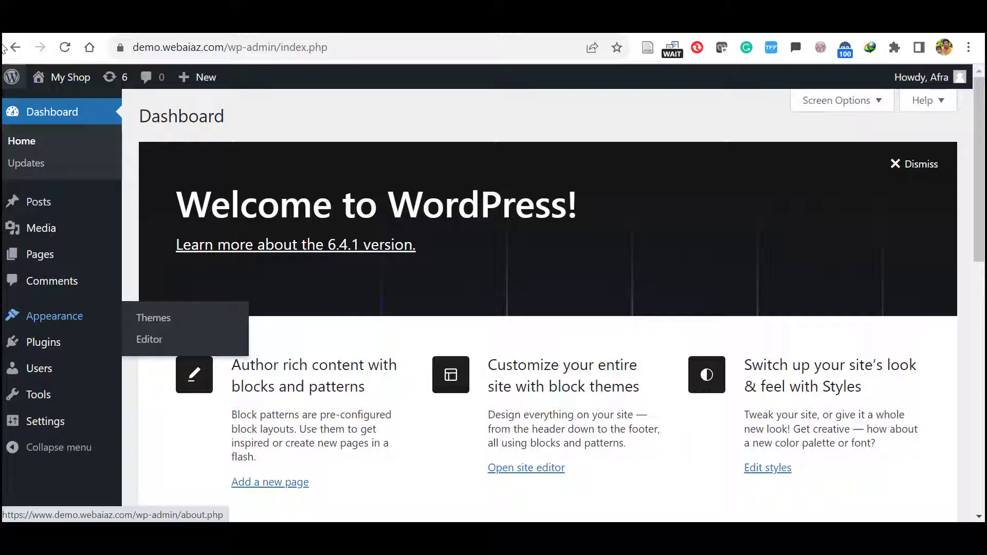
mouse_move(54, 316)
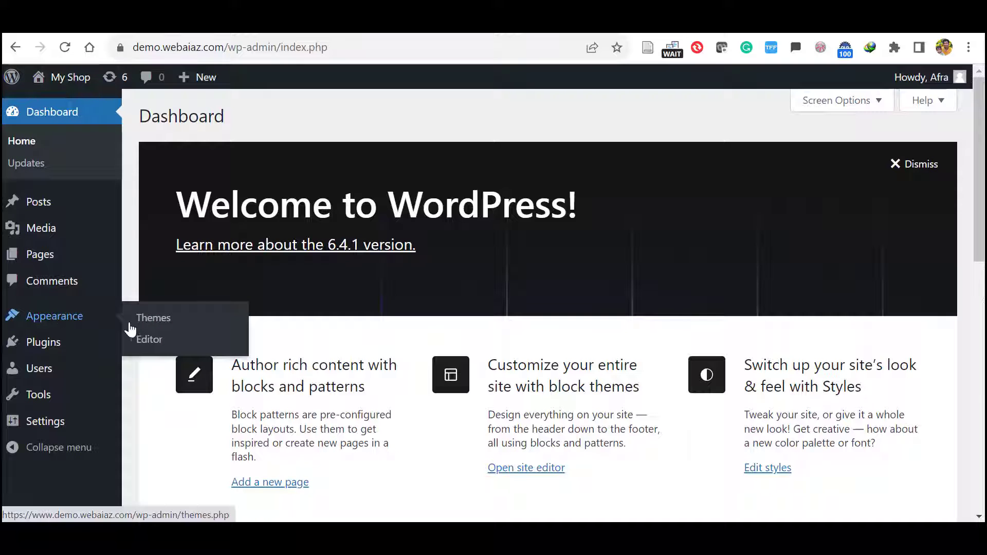
- Upload jupiterx.zip as a new theme under Appearance > Themes and install it
left_click(152, 322)
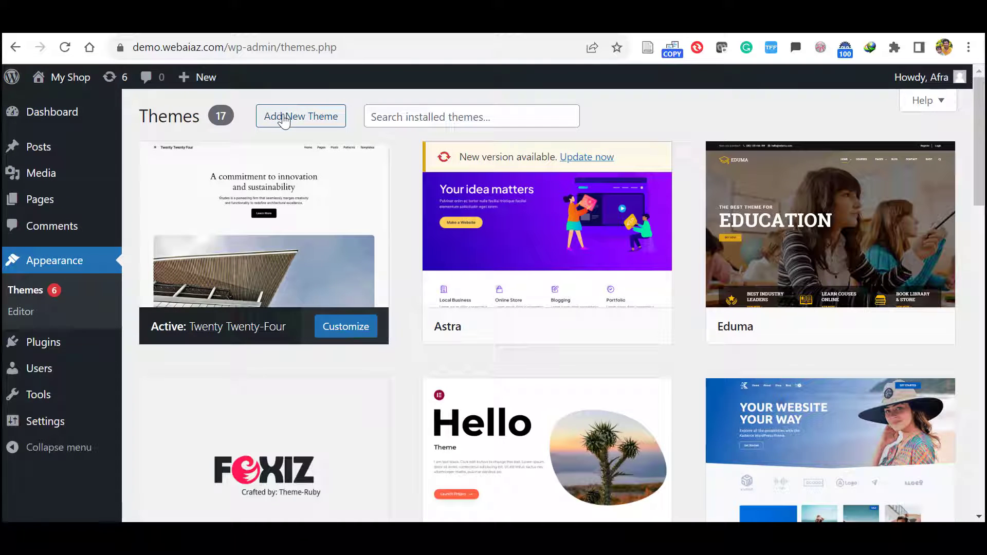
left_click(284, 120)
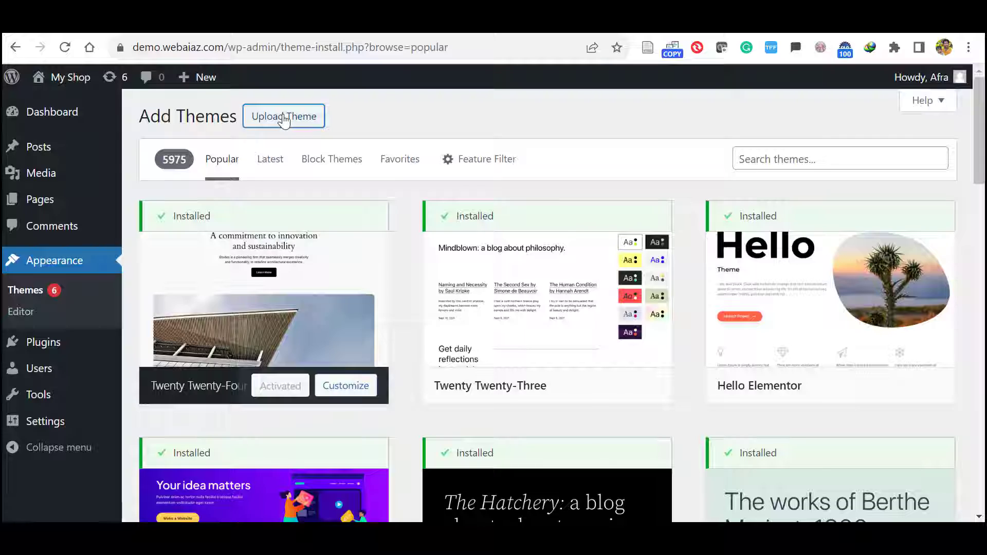
left_click(283, 119)
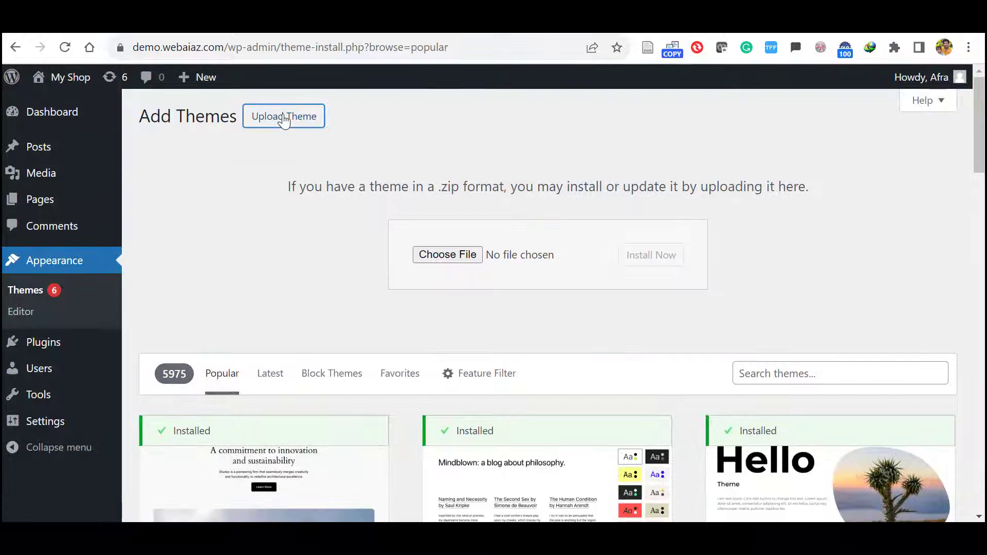
left_click(441, 256)
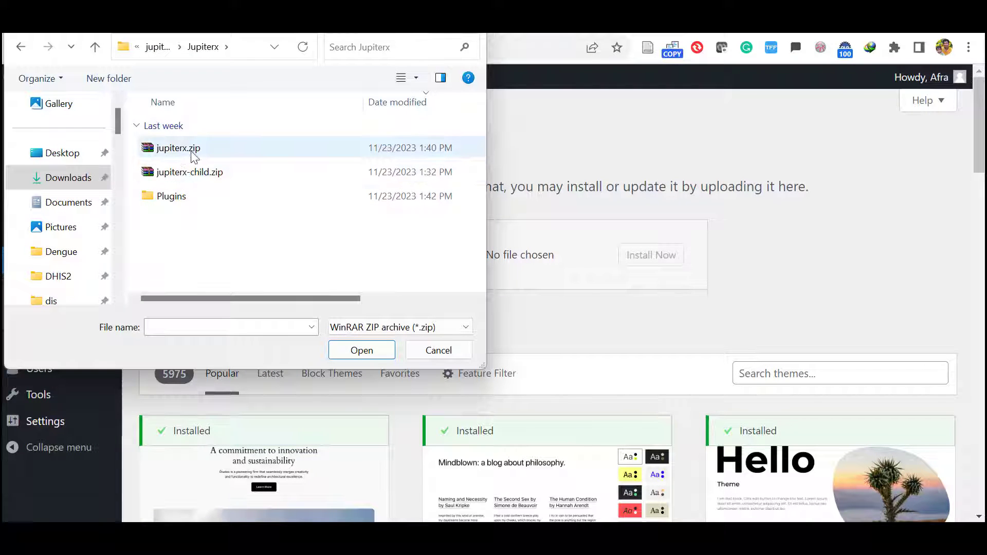
left_click(186, 152)
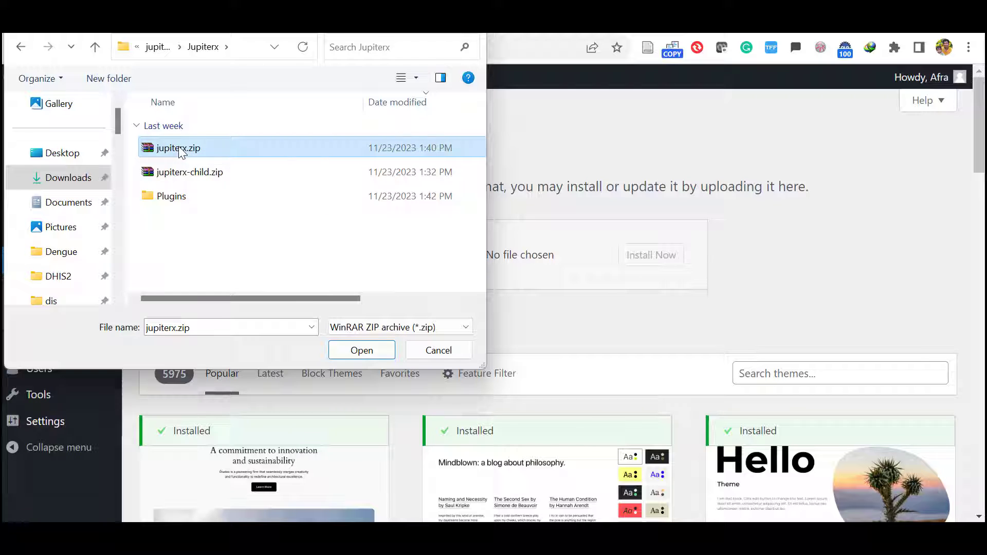
mouse_move(266, 299)
left_mouse_down()
mouse_move(378, 309)
mouse_move(155, 291)
left_mouse_up()
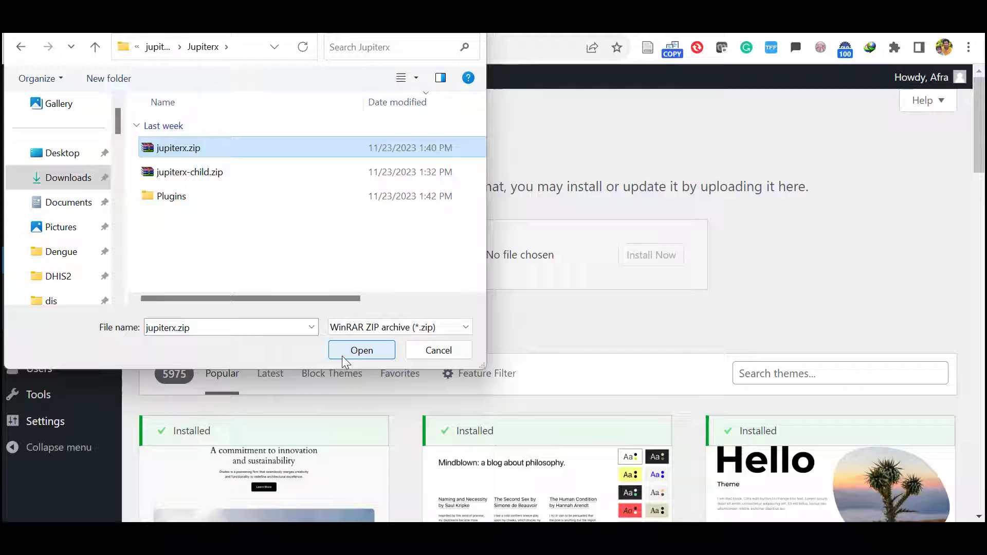
left_click(367, 352)
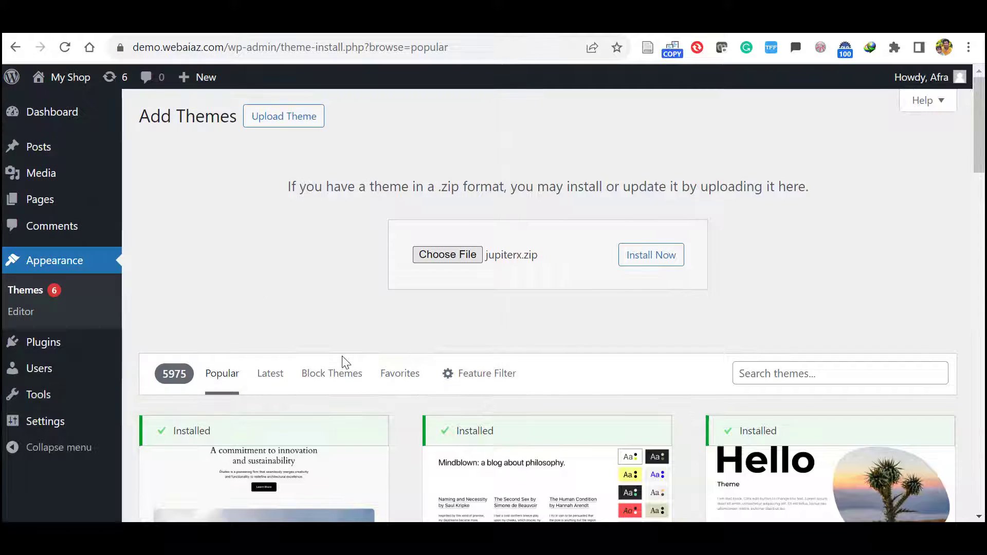
left_click(643, 258)
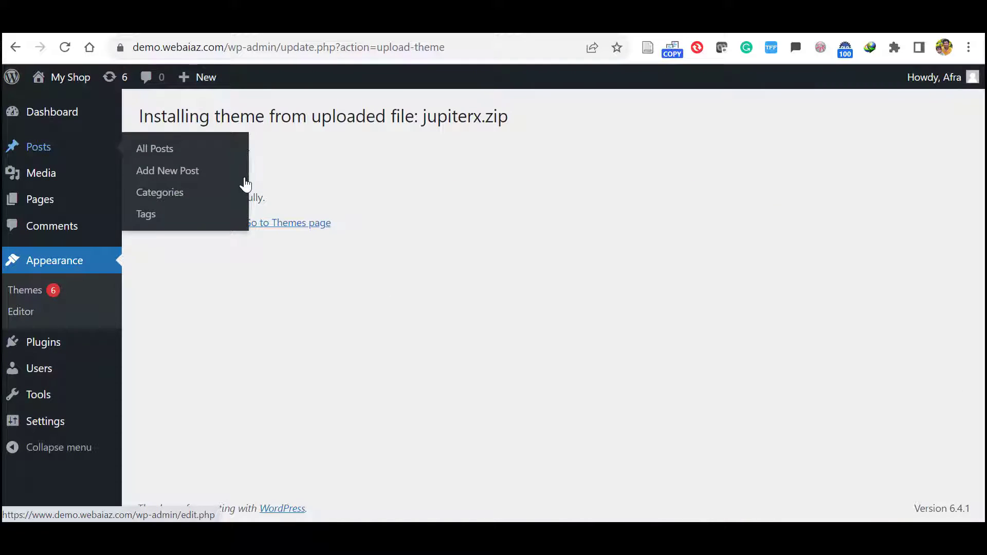
- Activate the JupiterX theme and install its required plugins
left_click(219, 225)
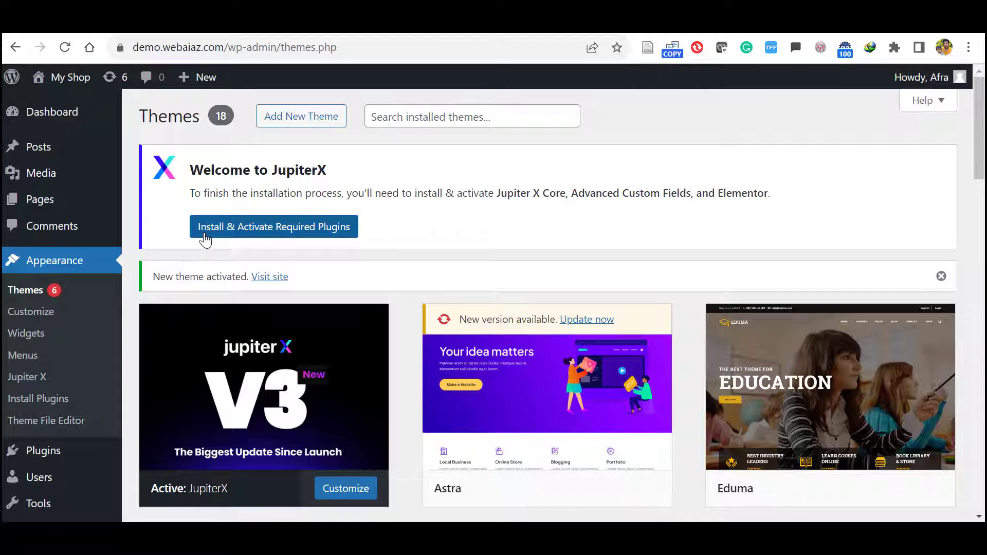
left_click(271, 237)
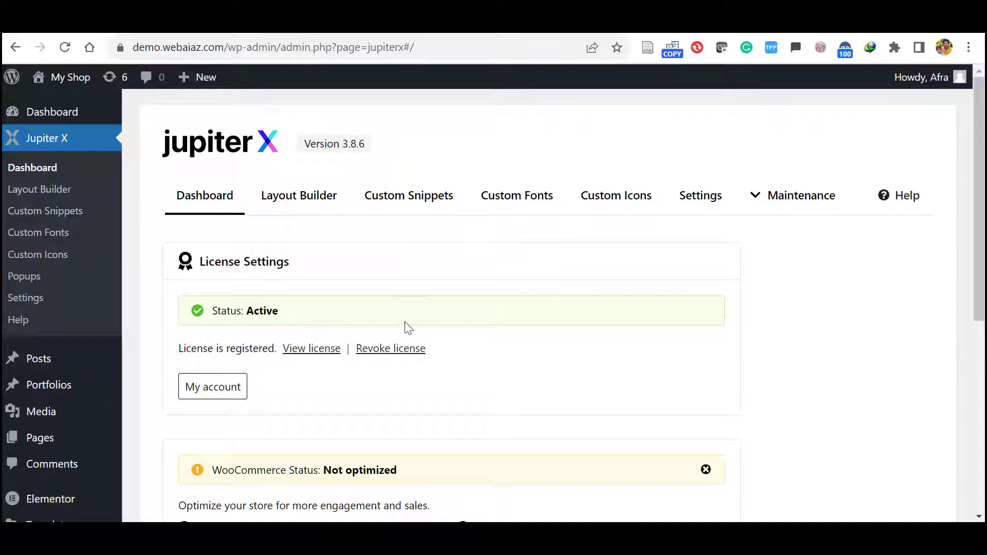
mouse_move(980, 193)
left_mouse_down()
mouse_move(980, 294)
mouse_move(980, 193)
left_mouse_up()
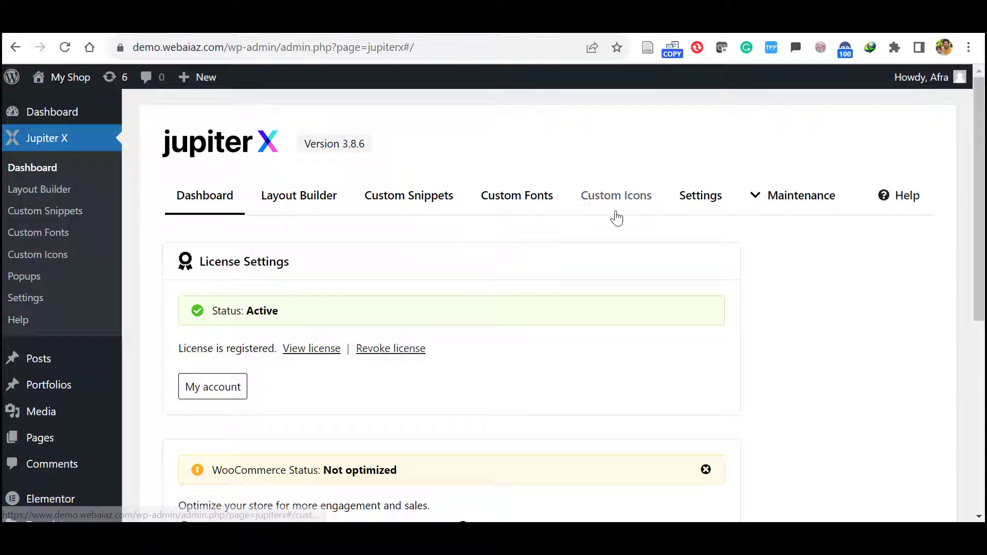
mouse_move(795, 196)
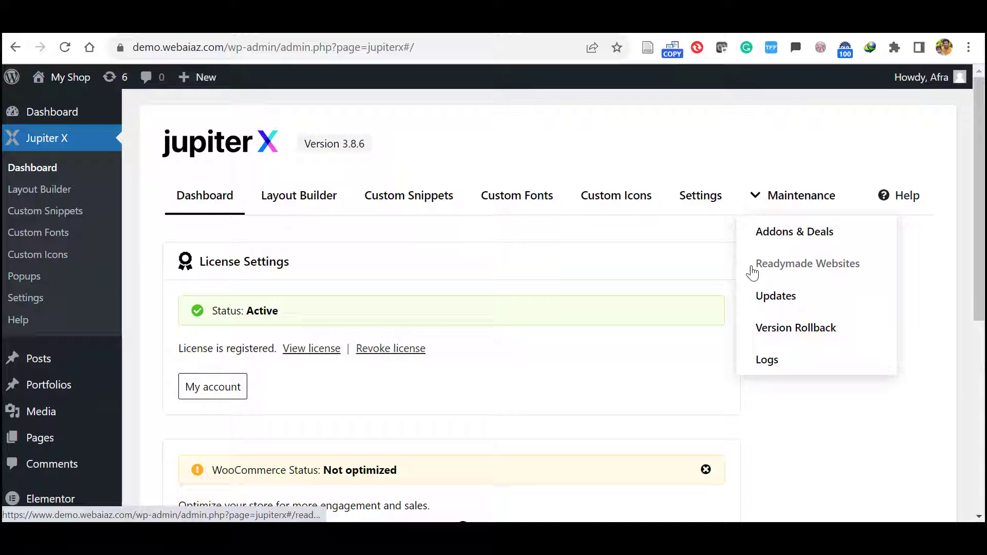
- Show the Jupiter X ready-made websites and filter them to the Shop category
left_click(790, 267)
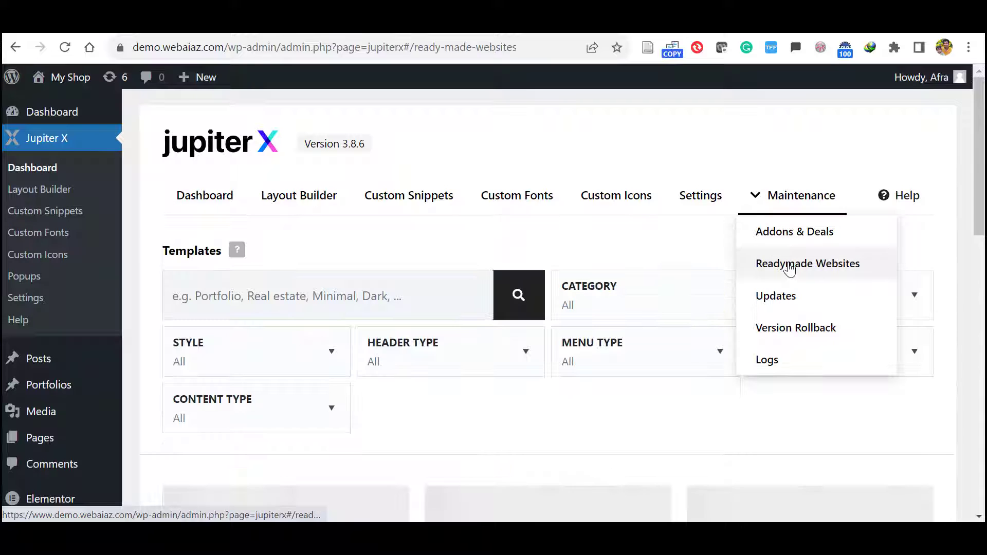
scroll(540, 308, "down", 2)
scroll(984, 267, "down", 4)
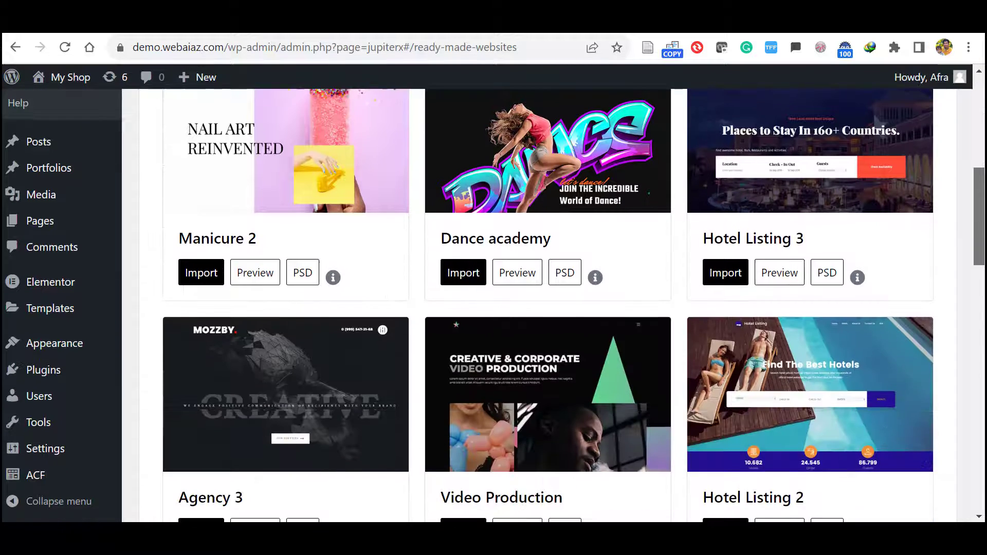
scroll(984, 266, "up", 2)
left_click_drag(984, 266, 983, 210)
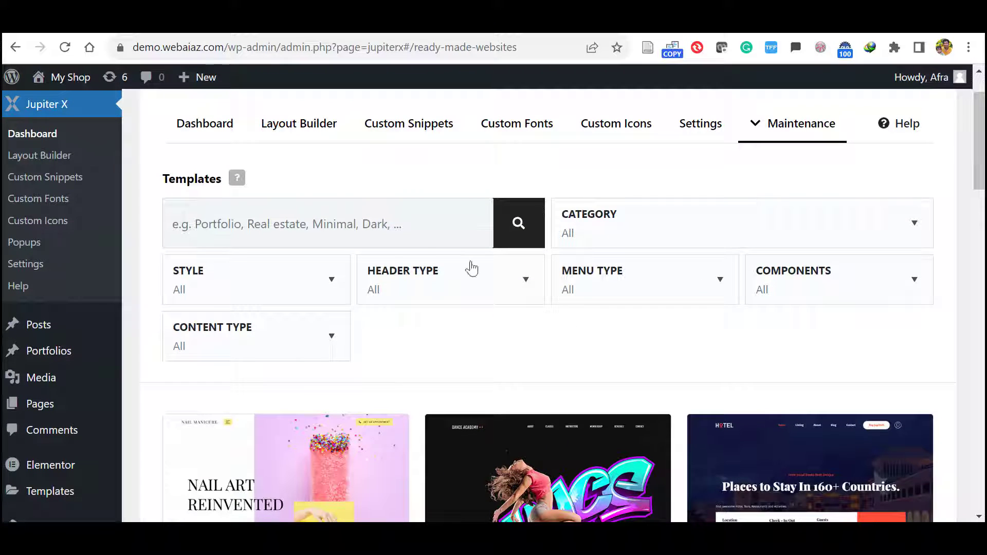
left_click(405, 204)
left_click(883, 228)
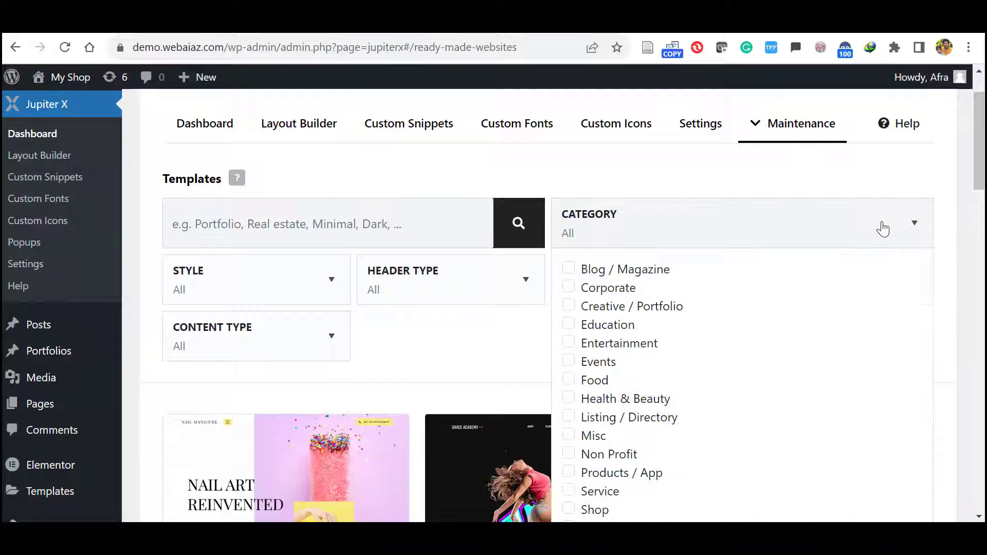
left_click_drag(980, 140, 978, 185)
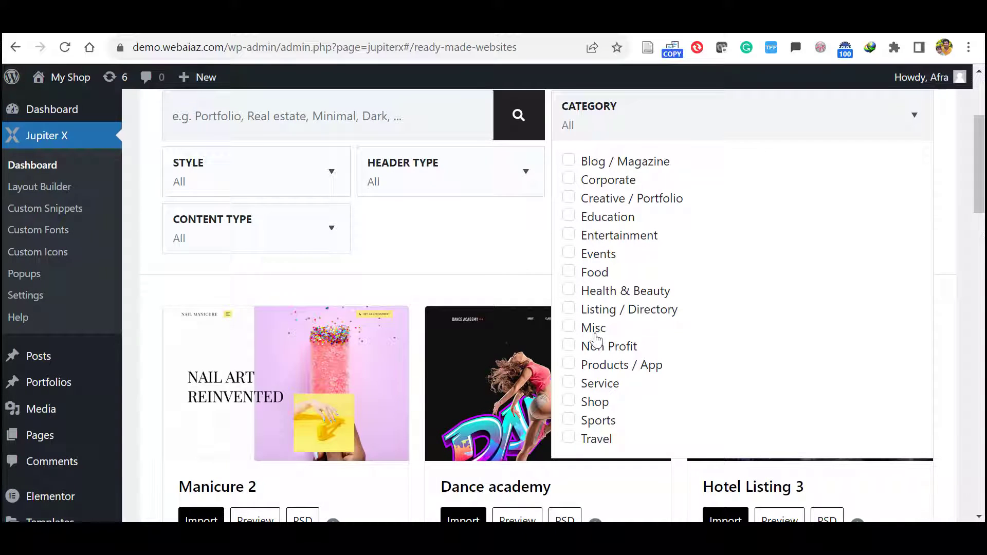
left_click(570, 402)
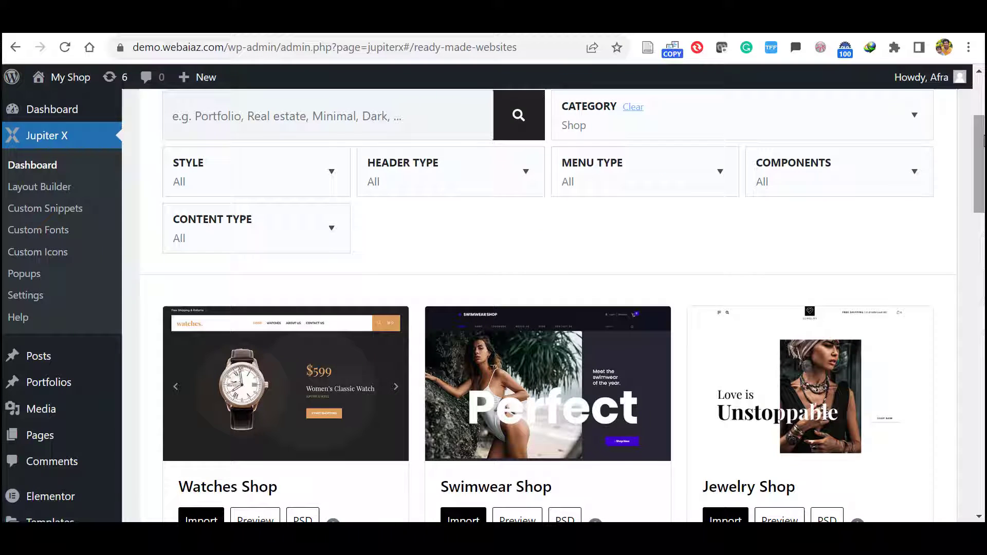
left_click_drag(976, 139, 979, 326)
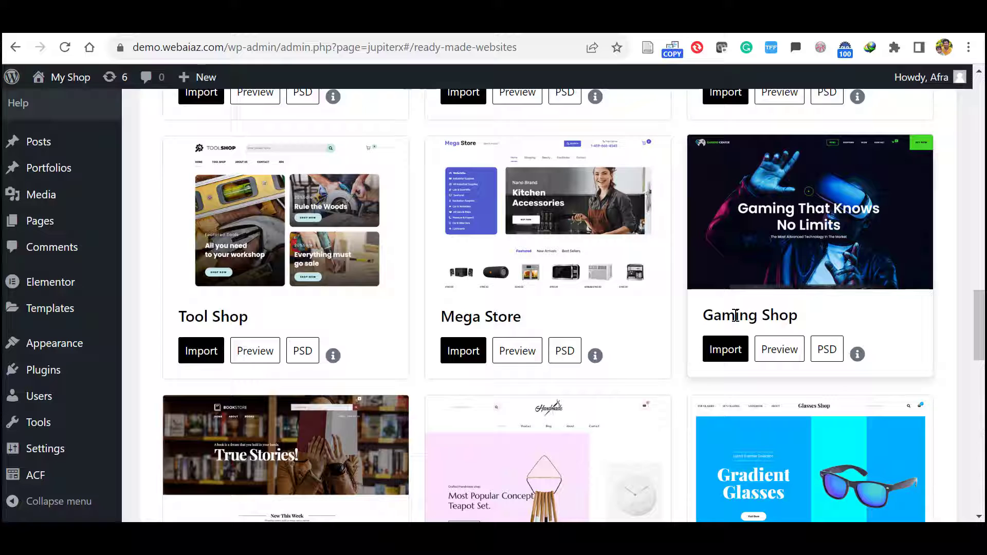
- Start the Gaming Shop import and follow its Jupiter X Settings link in a new tab
left_click(726, 352)
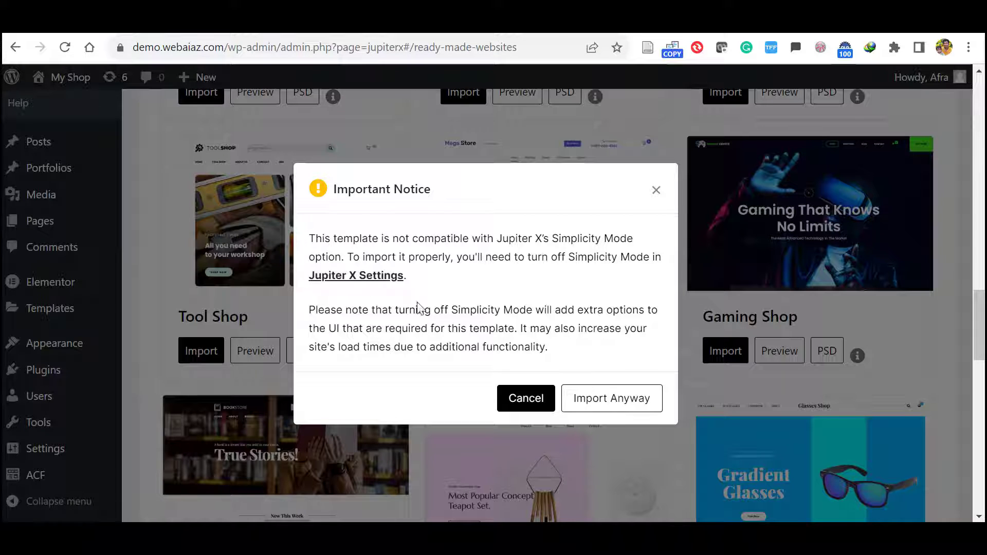
right_click(353, 279)
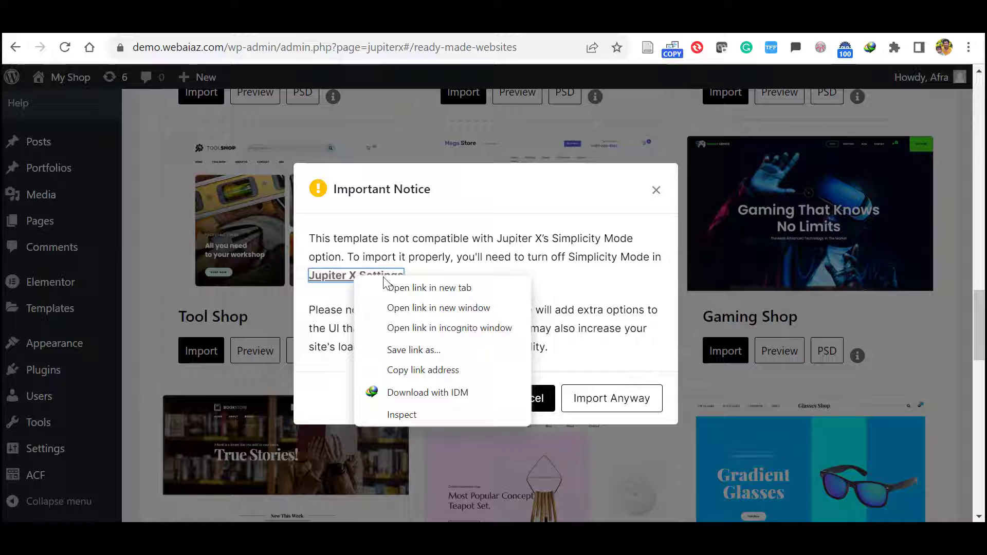
left_click(400, 289)
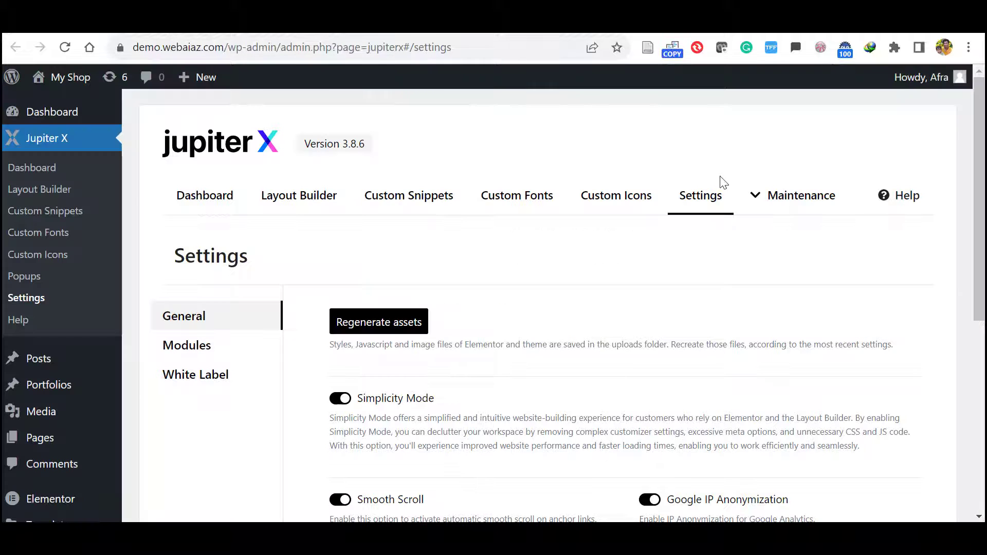
scroll(532, 332, "down", 1)
scroll(533, 333, "down", 1)
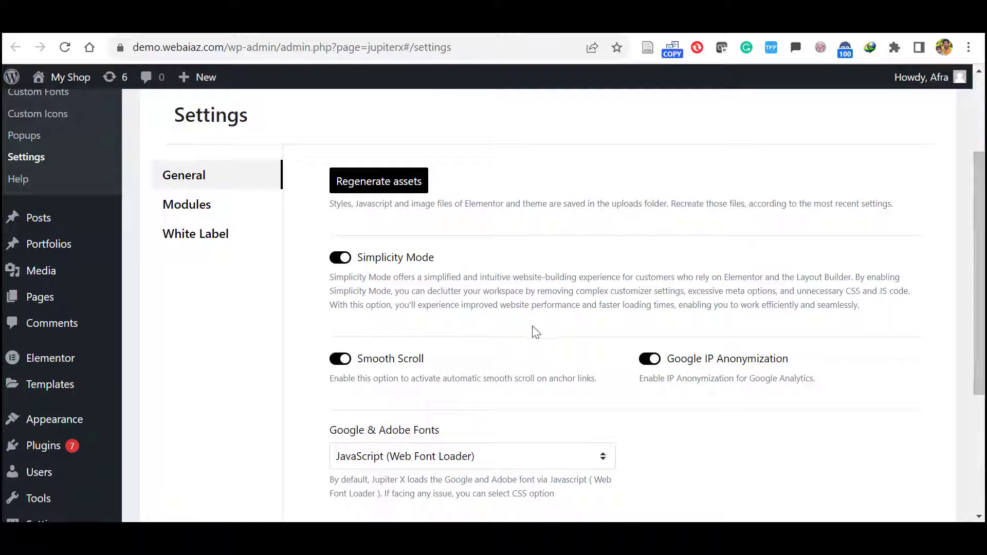
- Switch Simplicity Mode off and save the Jupiter X settings
left_click(338, 261)
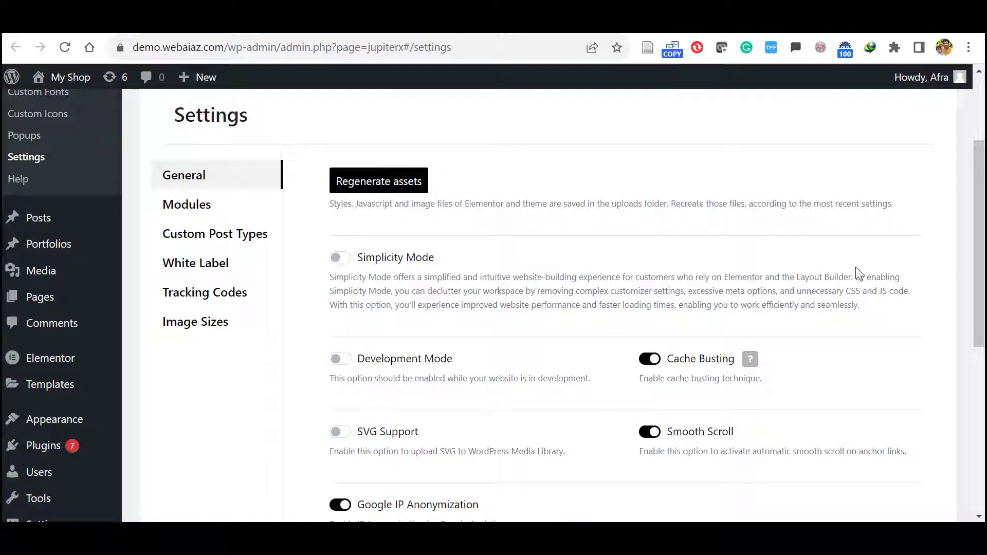
left_click_drag(982, 267, 981, 431)
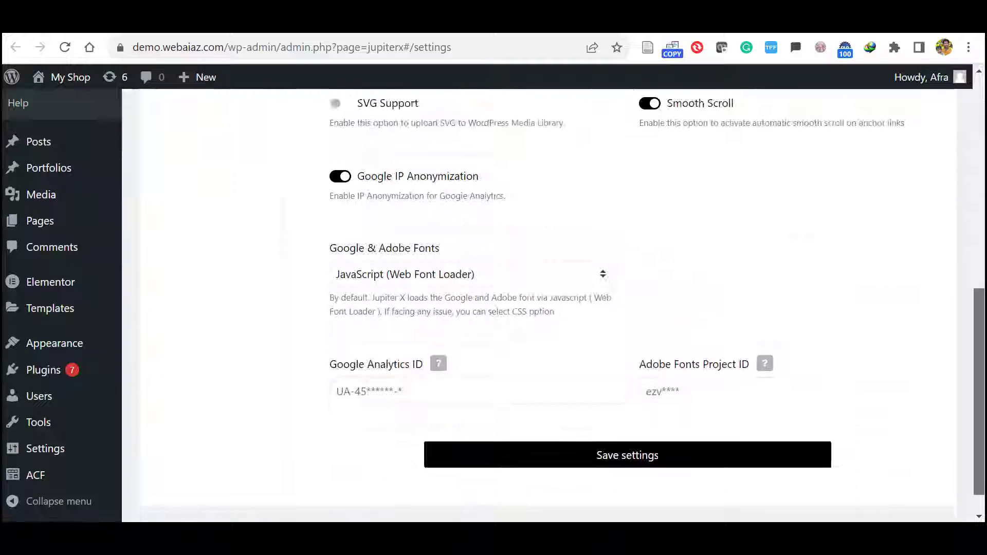
left_click(609, 426)
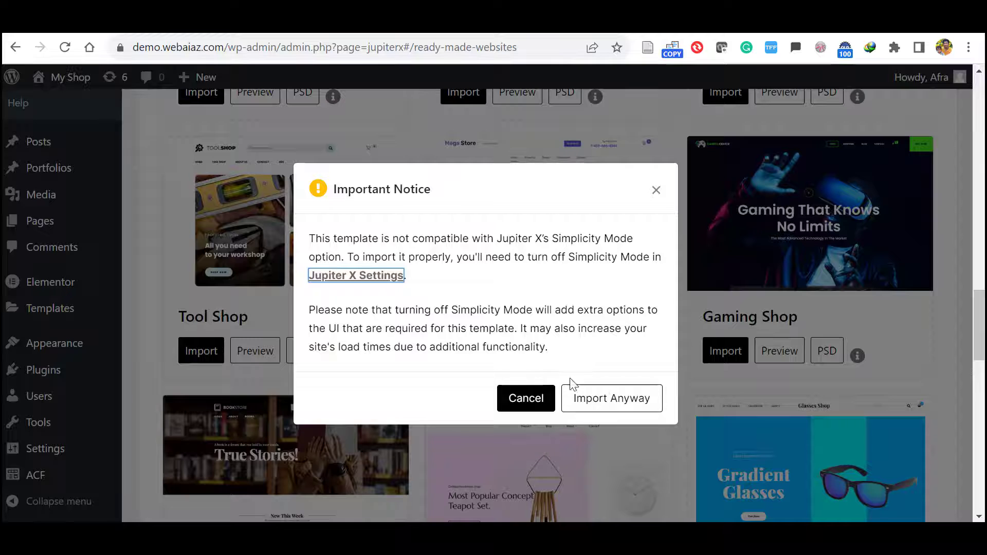
- Run a Full Import of Gaming Shop with media, replacing all current site content
left_click(594, 403)
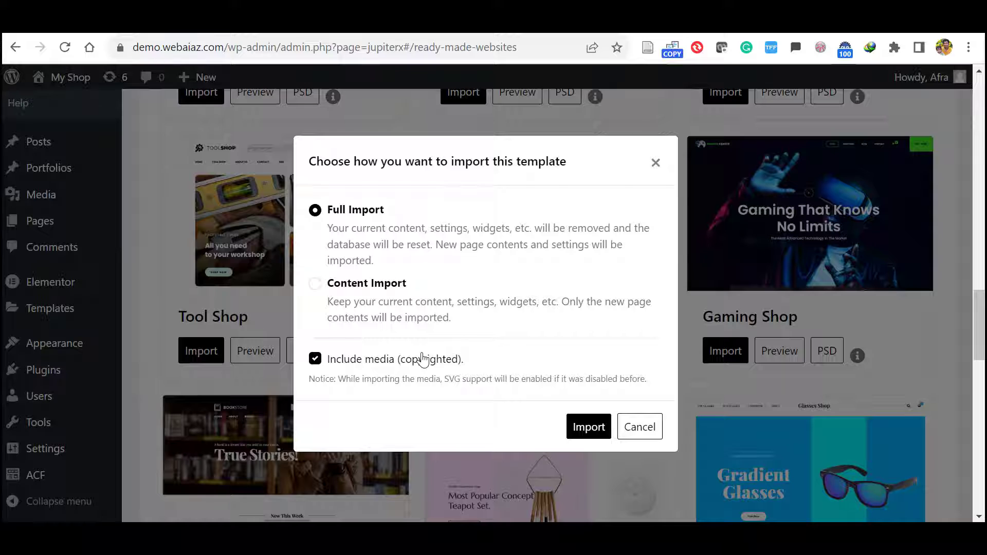
left_click(588, 429)
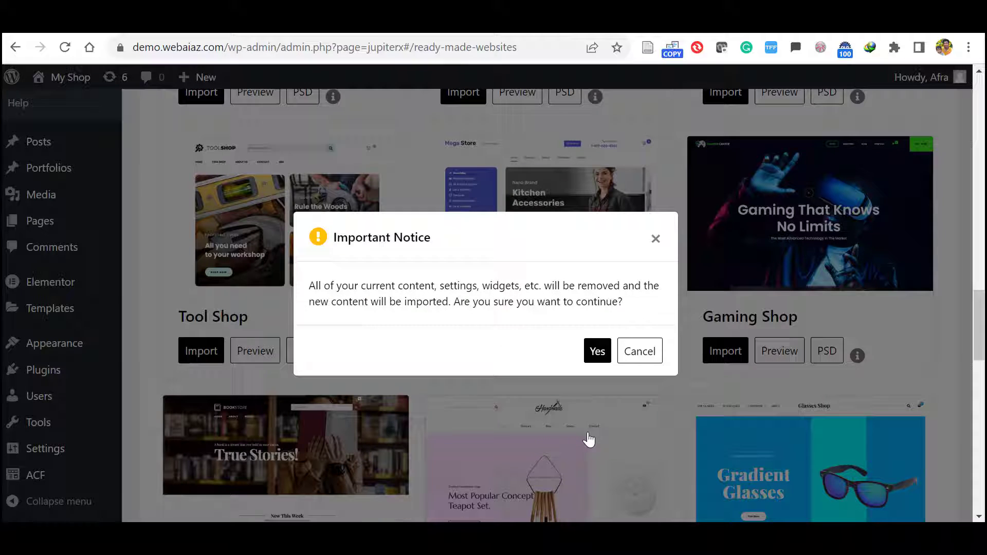
left_click(595, 353)
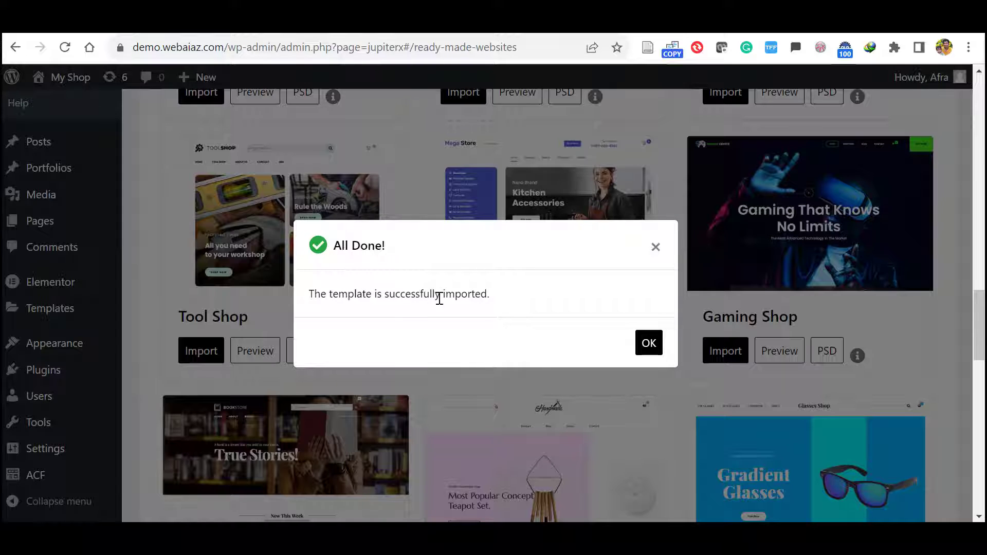
- Dismiss the All Done message and visit the site's root domain to view the homepage
left_click(649, 344)
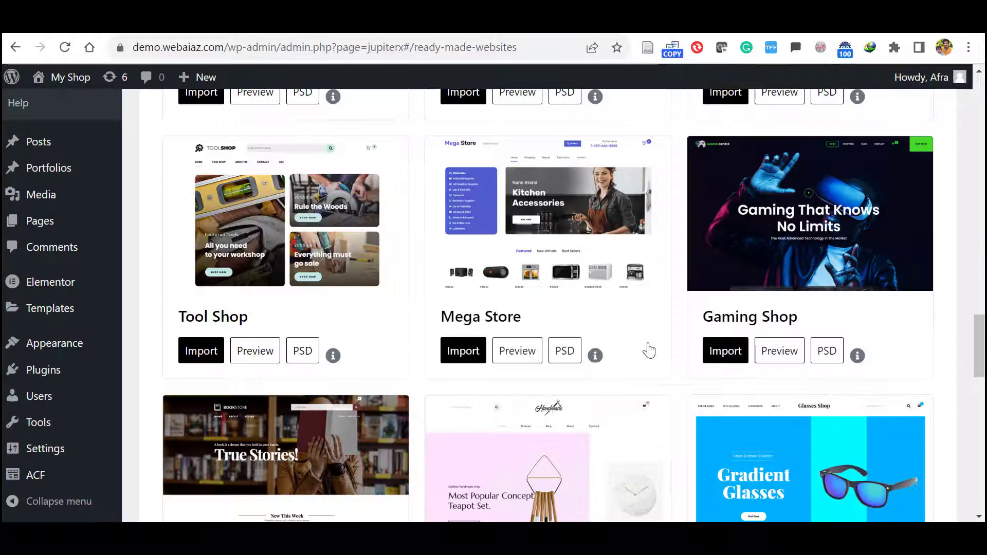
left_click(223, 47)
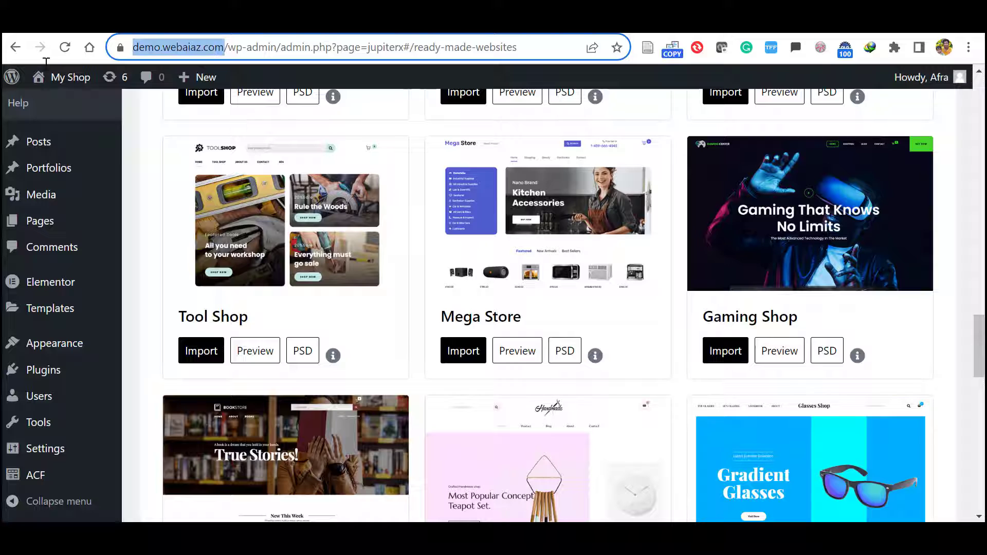